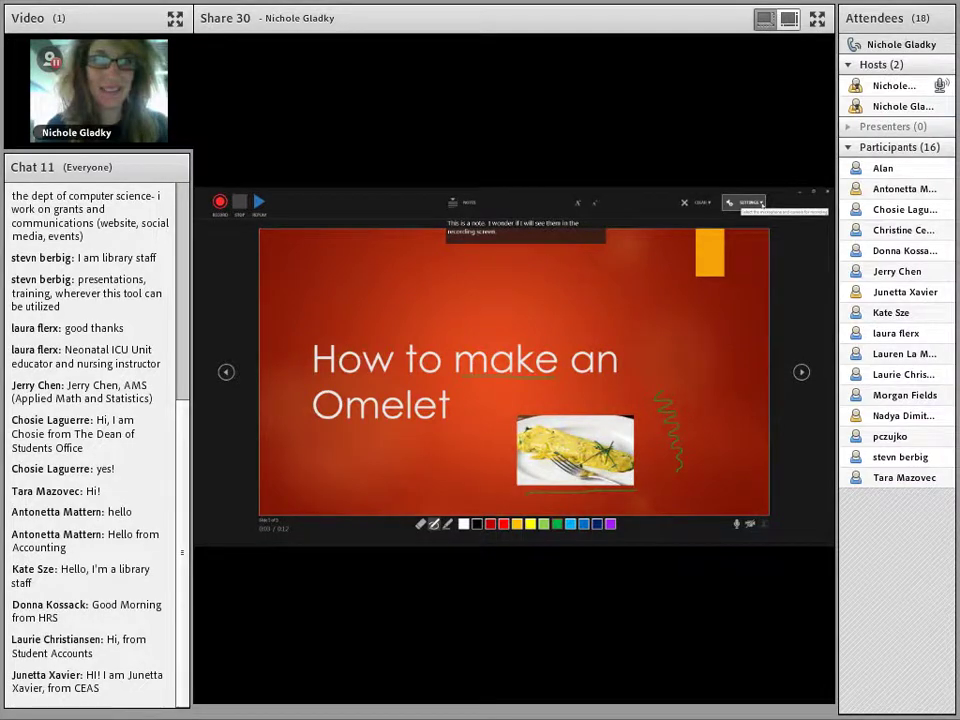
{"action": "left_click", "coordinate": [761, 204]}
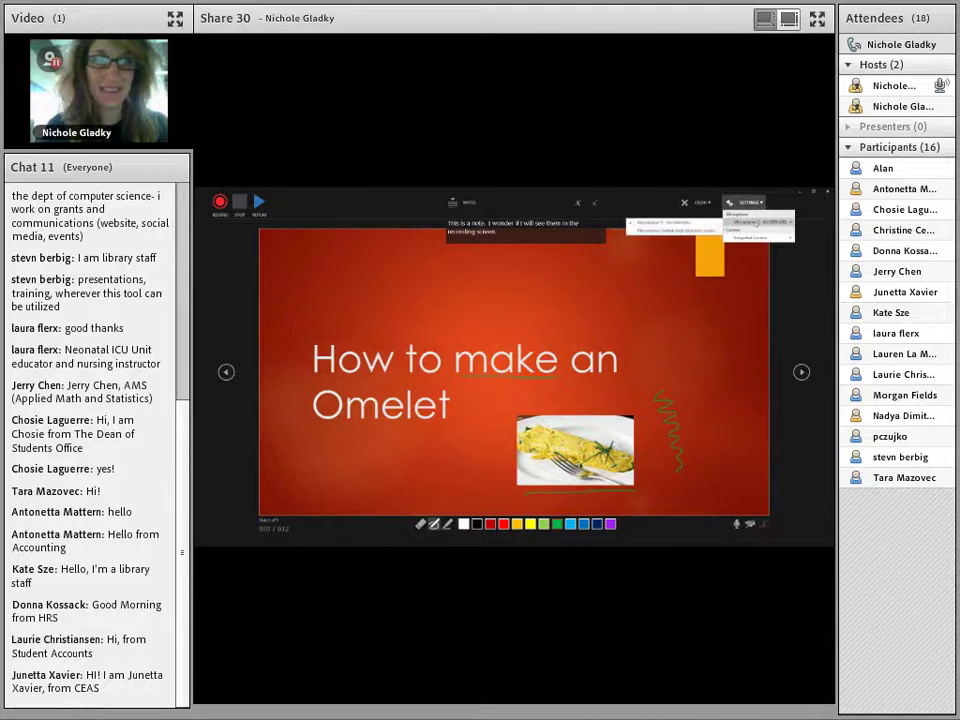
{"action": "mouse_move", "coordinate": [757, 222]}
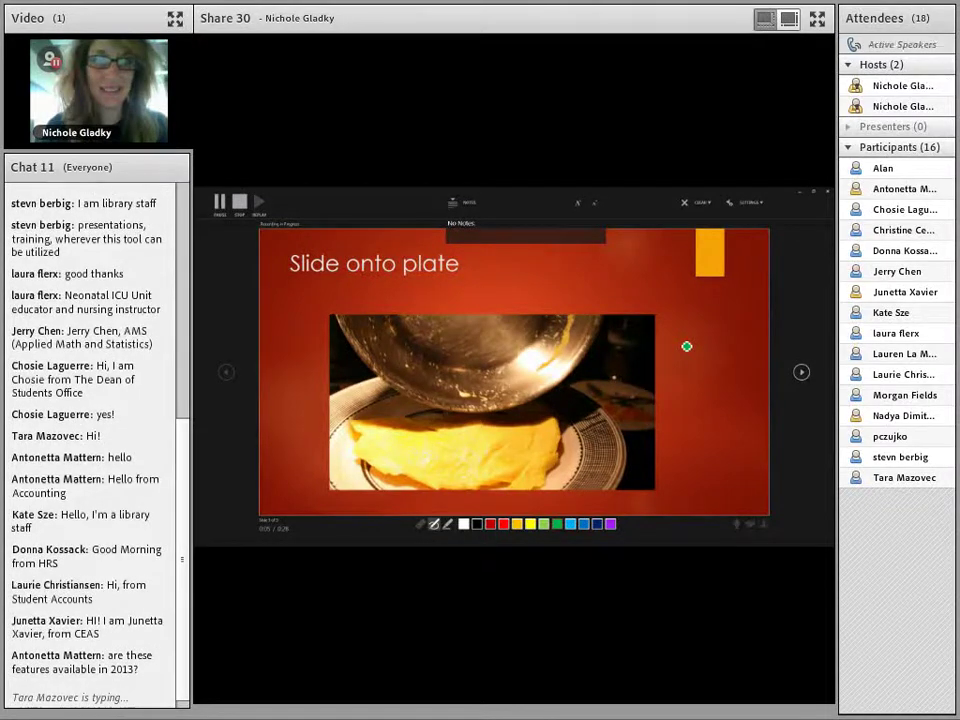
- Advance past the last omelet slide to finish the narration recording
{"action": "left_click", "coordinate": [686, 346]}
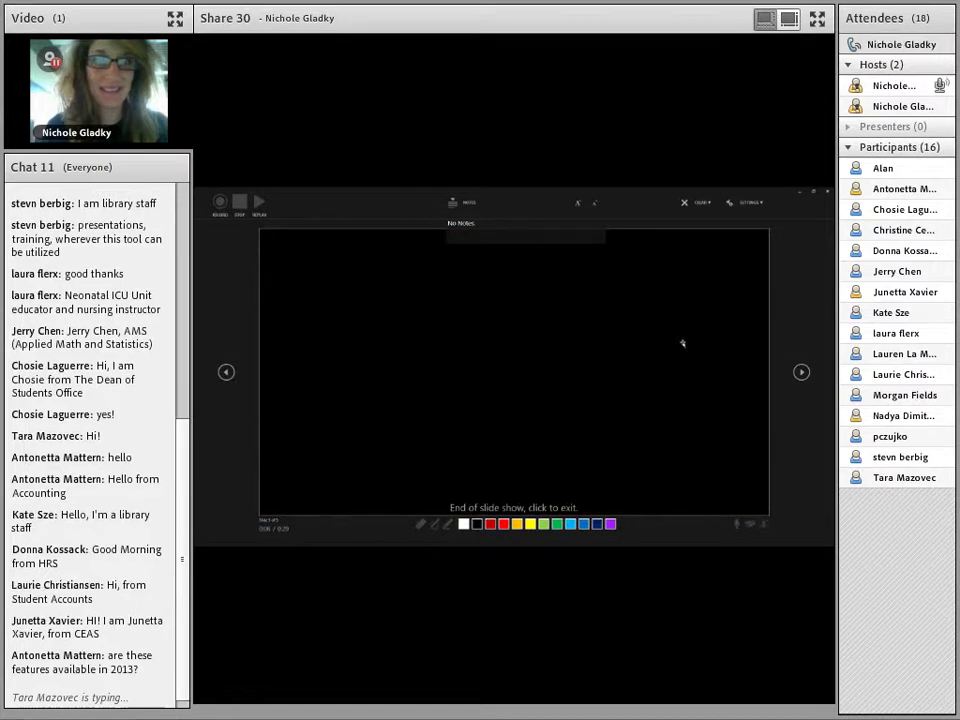
- Exit the finished slide show and select the Scramble 3 eggs slide
{"action": "left_click", "coordinate": [683, 344]}
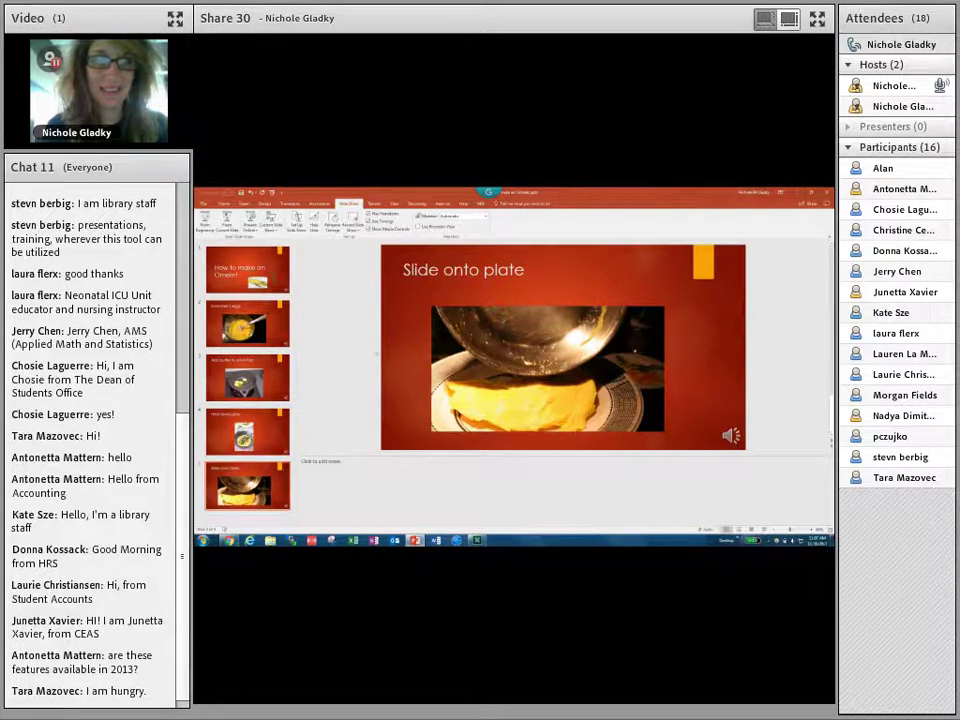
{"action": "left_click", "coordinate": [268, 337]}
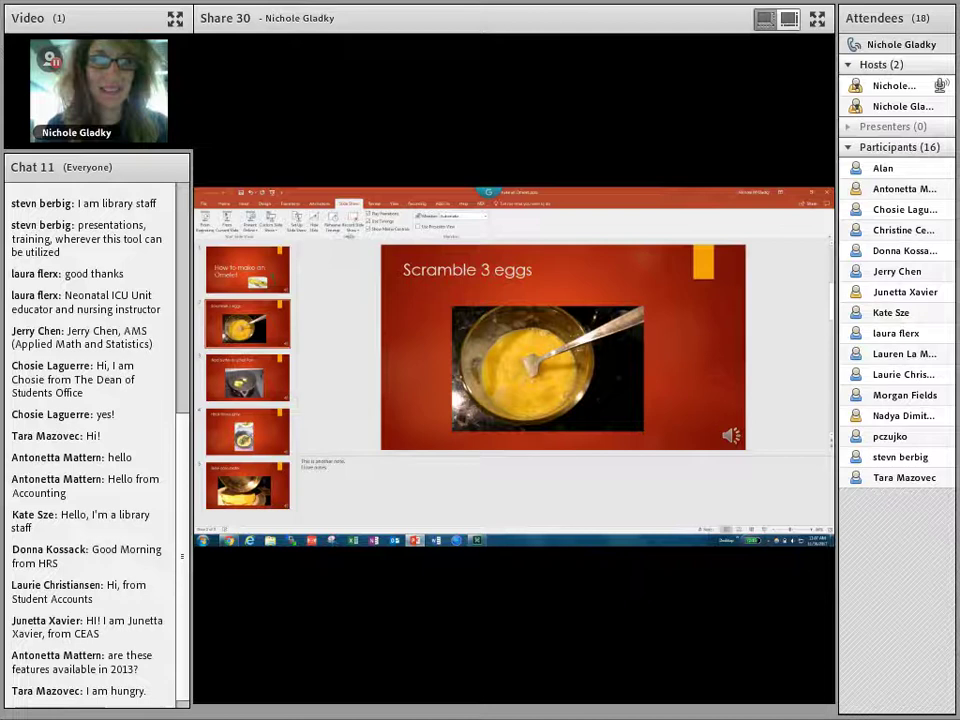
- Clear the Scramble 3 eggs slide's narration and start recording again from that slide
{"action": "left_click", "coordinate": [351, 231]}
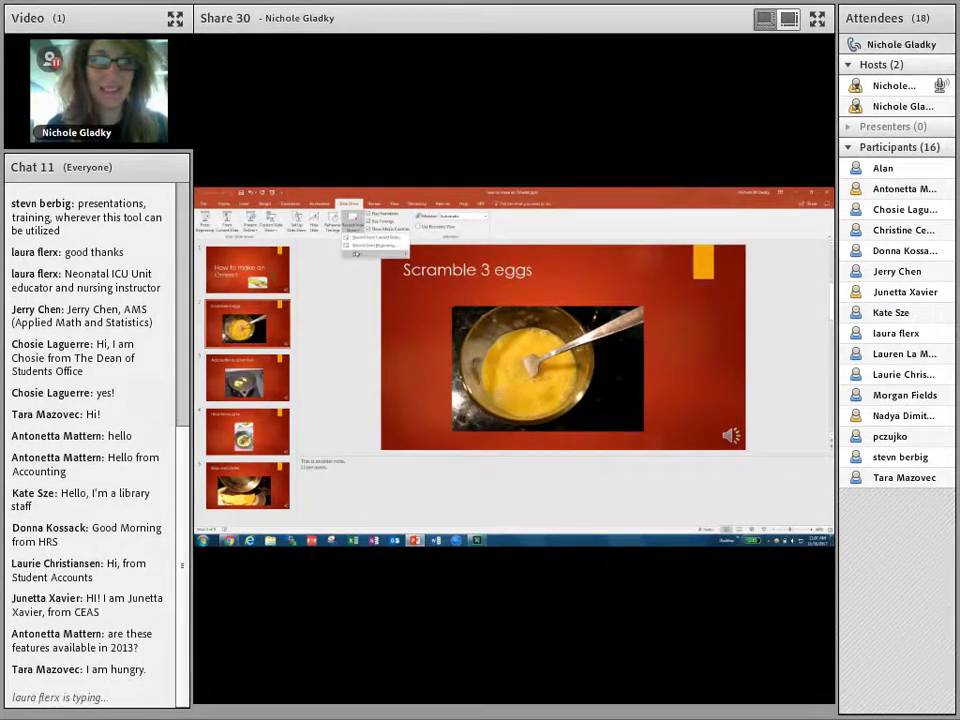
{"action": "mouse_move", "coordinate": [356, 254]}
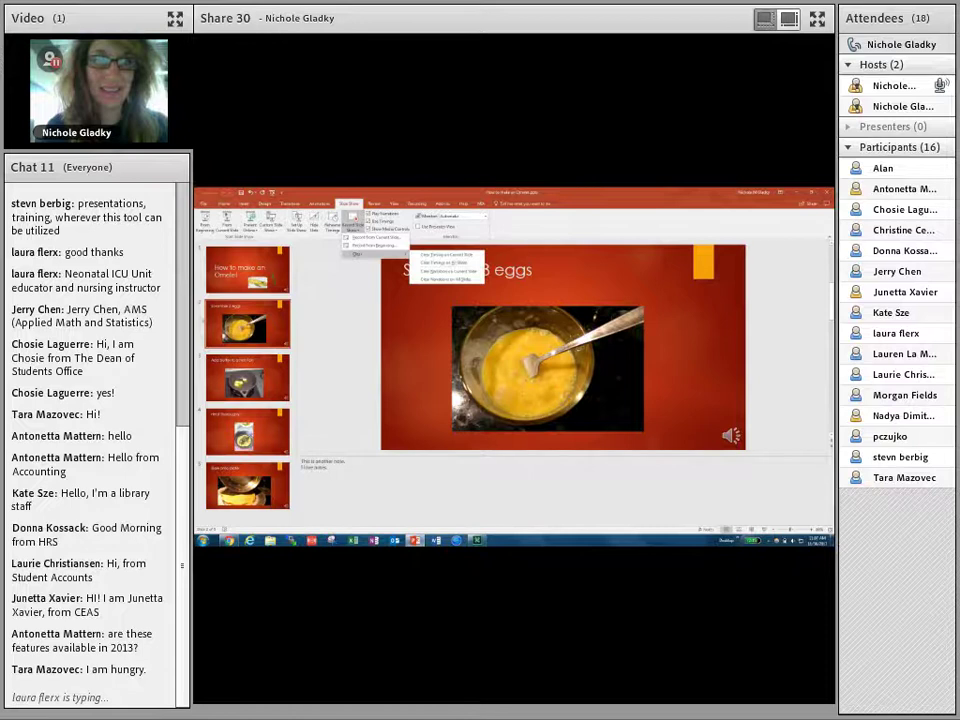
{"action": "left_click", "coordinate": [436, 272]}
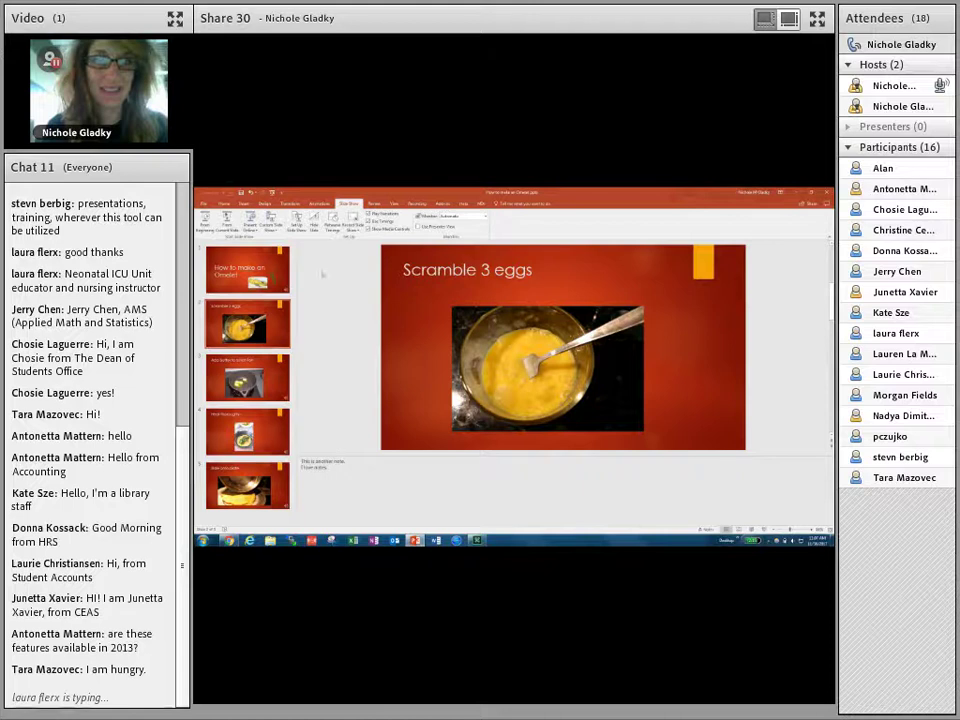
{"action": "left_click", "coordinate": [353, 231]}
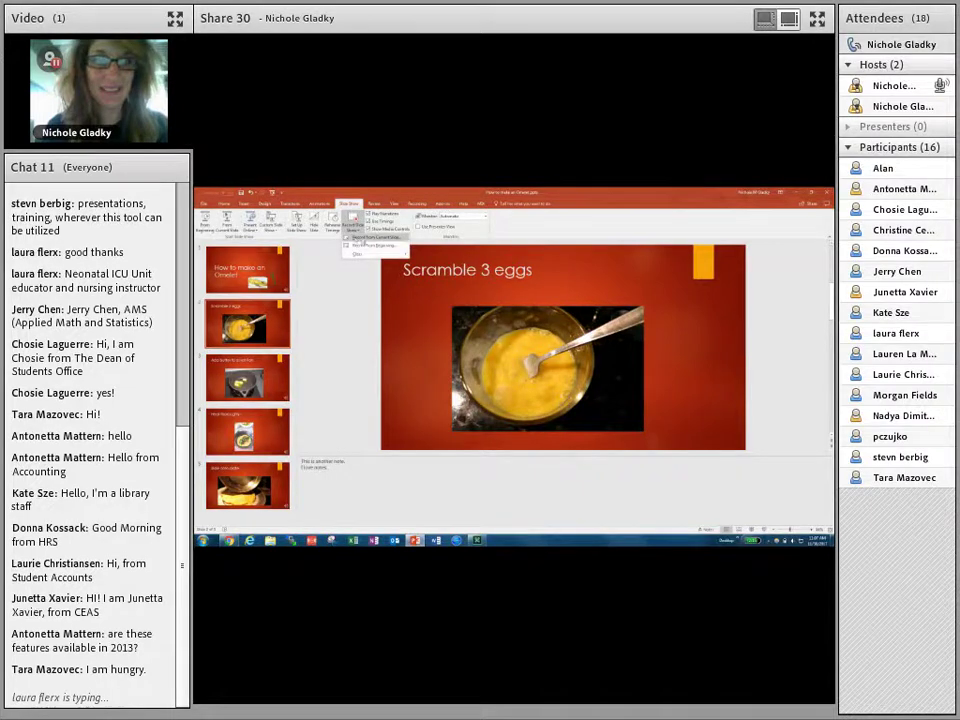
{"action": "left_click", "coordinate": [373, 237]}
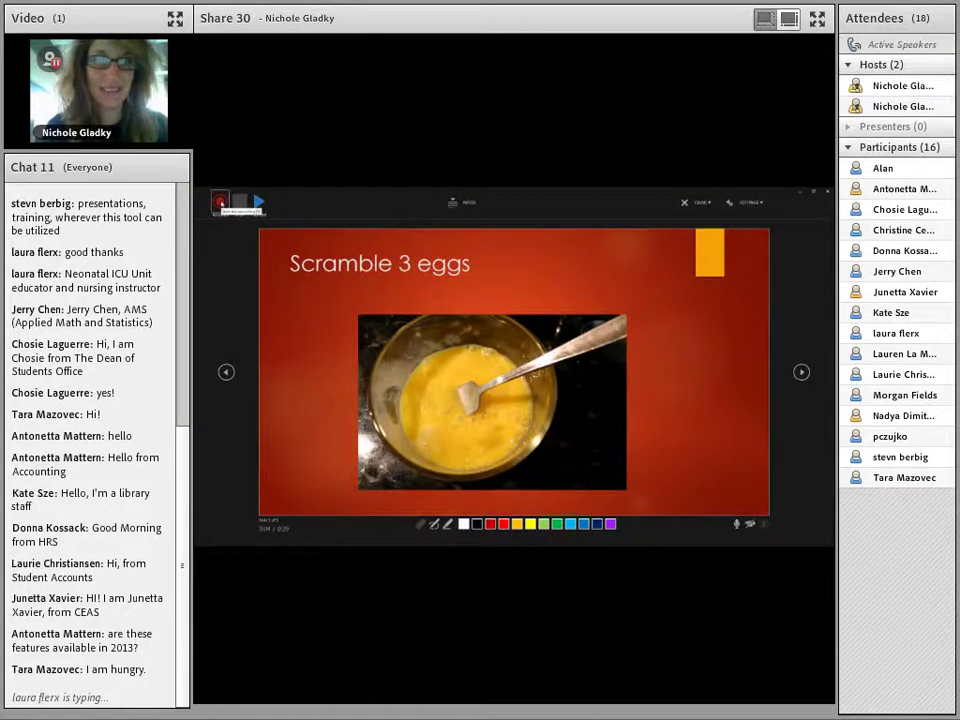
- Start recording new narration for the Scramble 3 eggs slide
{"action": "left_click", "coordinate": [220, 202]}
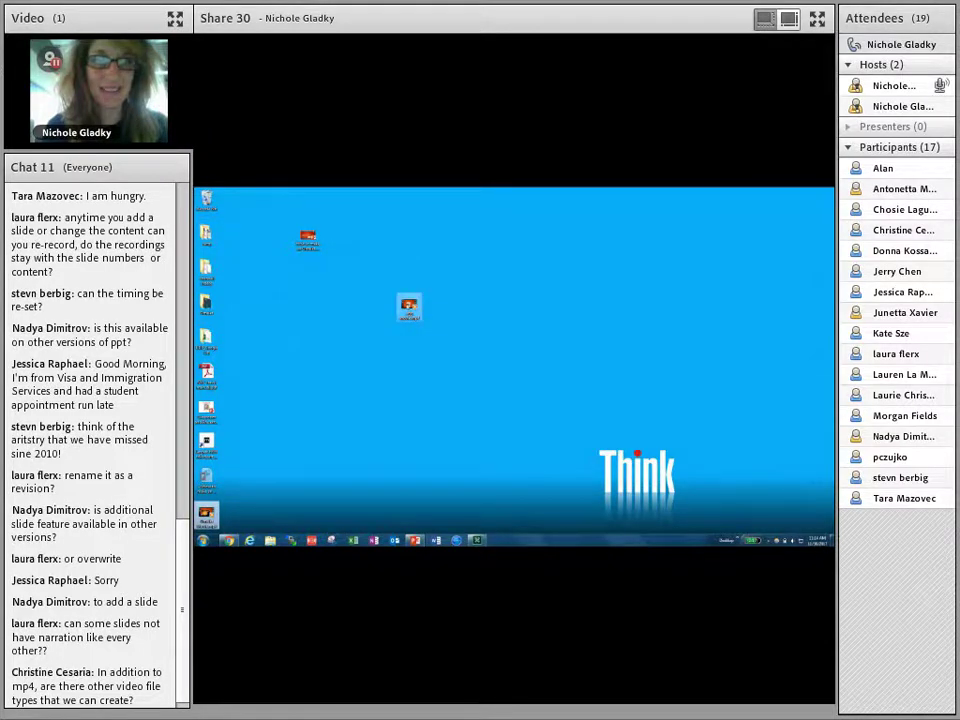
{"action": "left_click", "coordinate": [409, 308]}
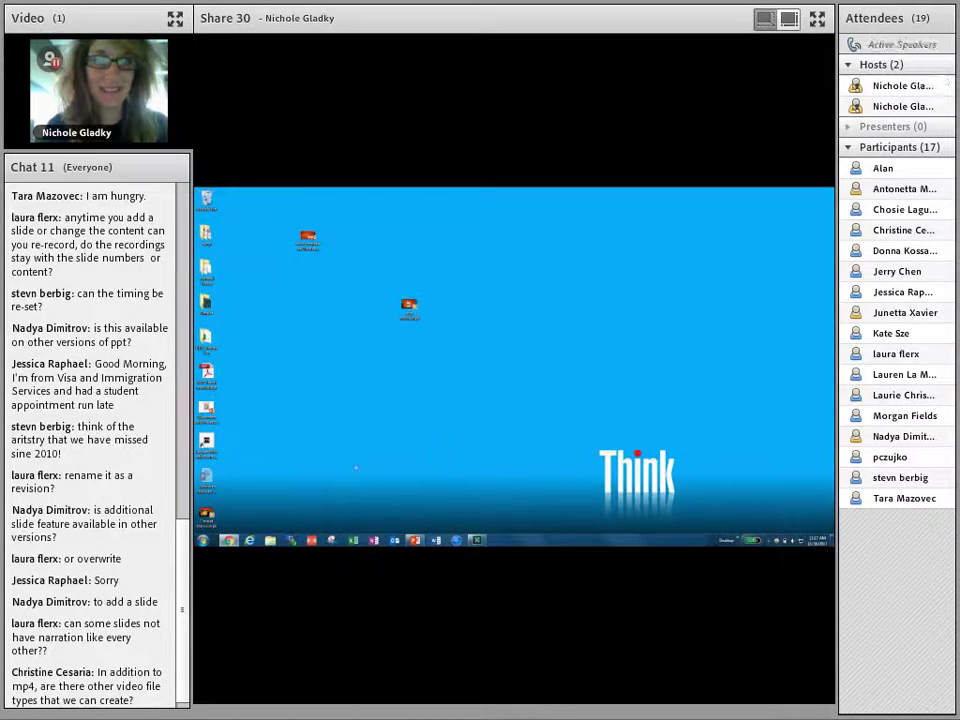
{"action": "mouse_move", "coordinate": [229, 540]}
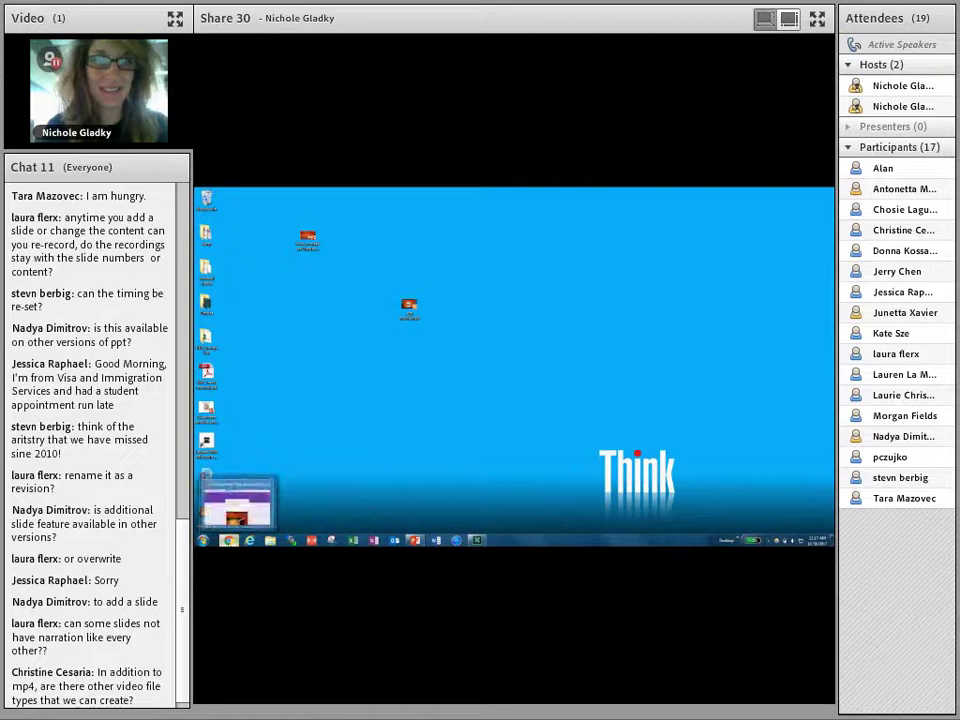
- Bring Chrome forward and switch from the quiz form to the YouTube tab
{"action": "left_click", "coordinate": [336, 500]}
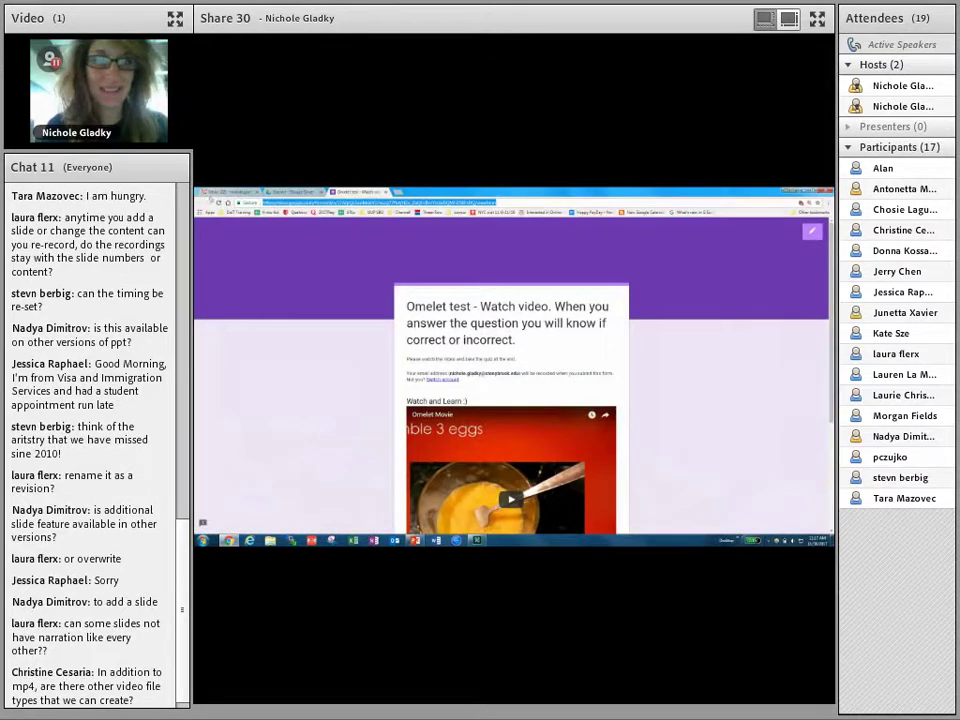
{"action": "key", "text": "ctrl+1"}
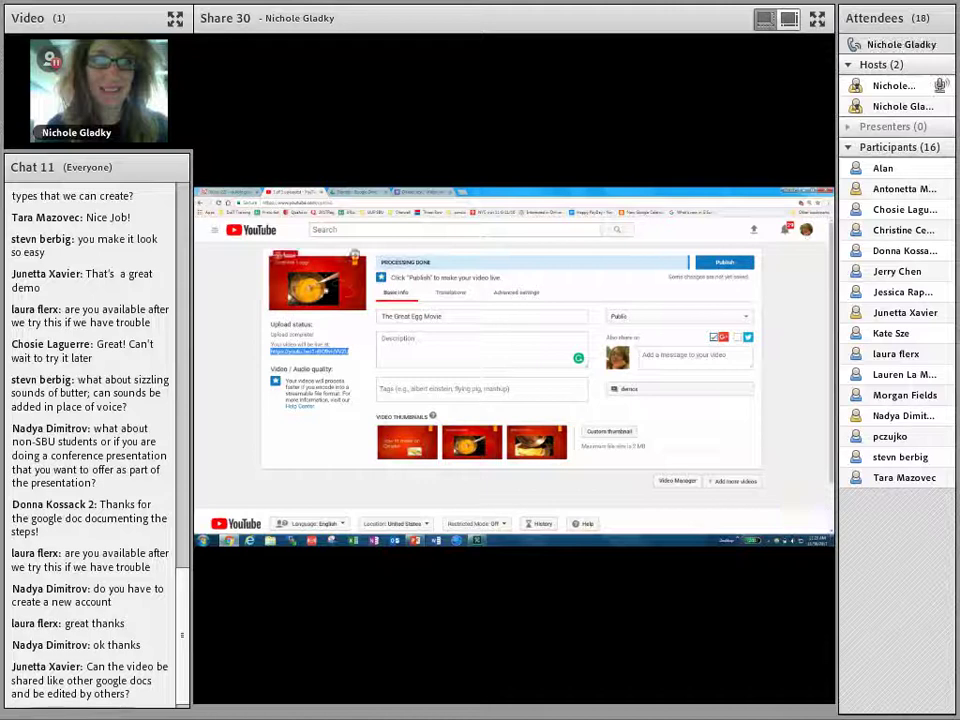
- Publish 'The Great Egg Movie' from its upload page
{"action": "left_click", "coordinate": [725, 262]}
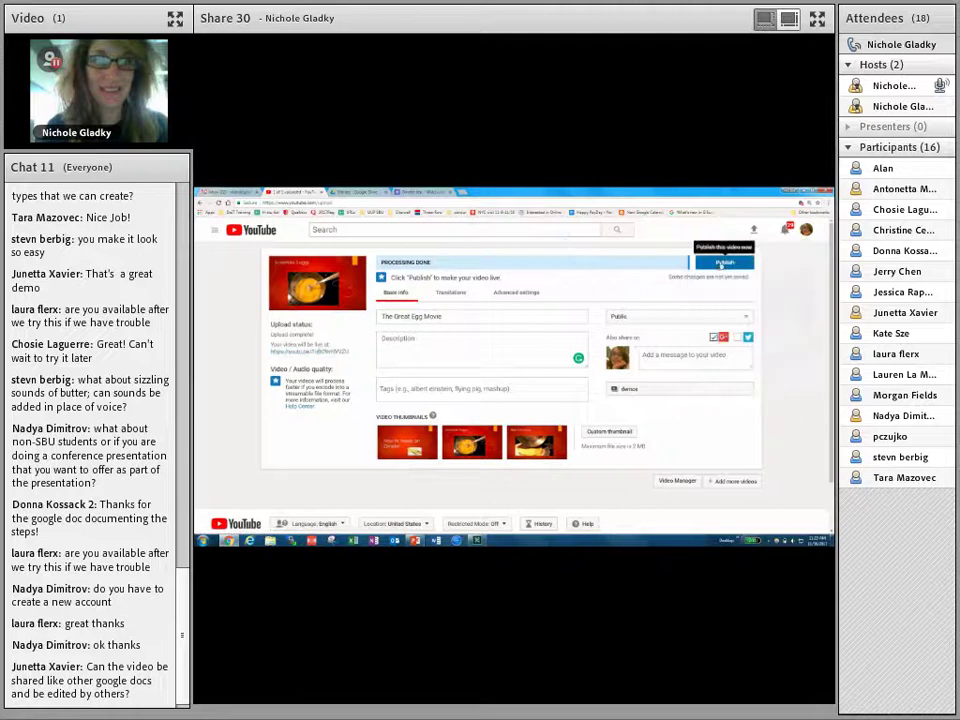
{"action": "left_click", "coordinate": [722, 263]}
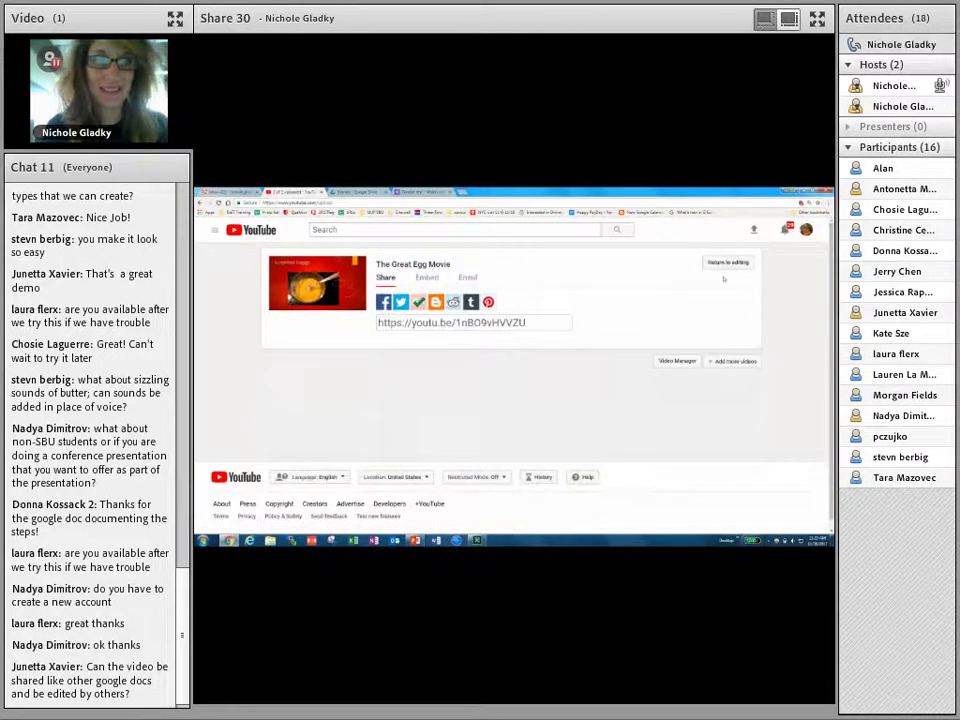
- Go through Creator Studio to the Subtitles/CC page for 'The Great Egg Movie'
{"action": "left_click", "coordinate": [806, 229]}
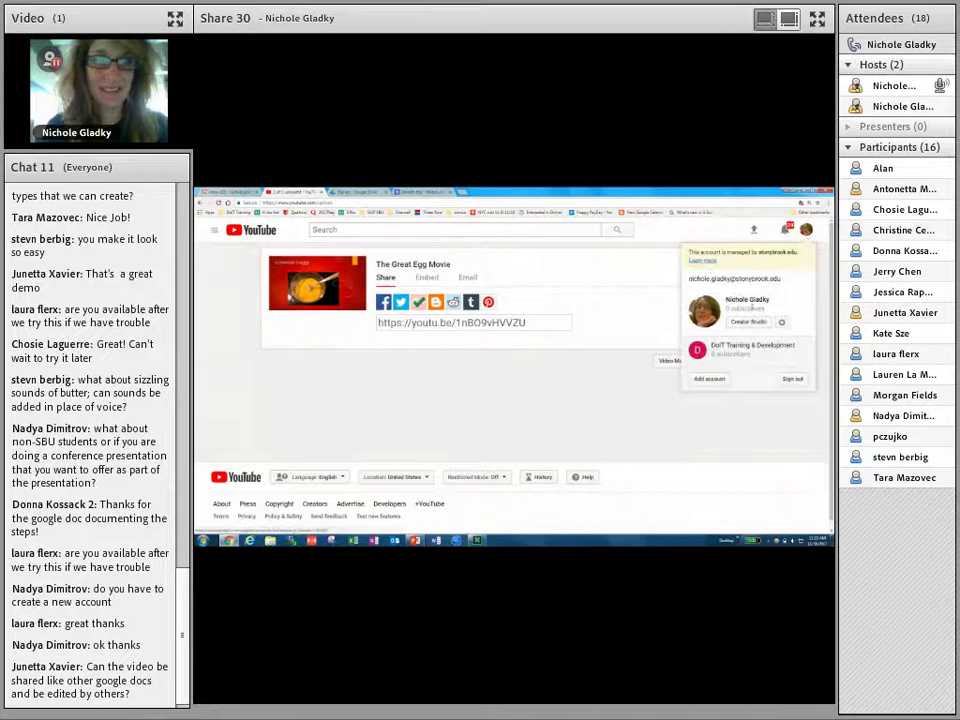
{"action": "left_click", "coordinate": [745, 326]}
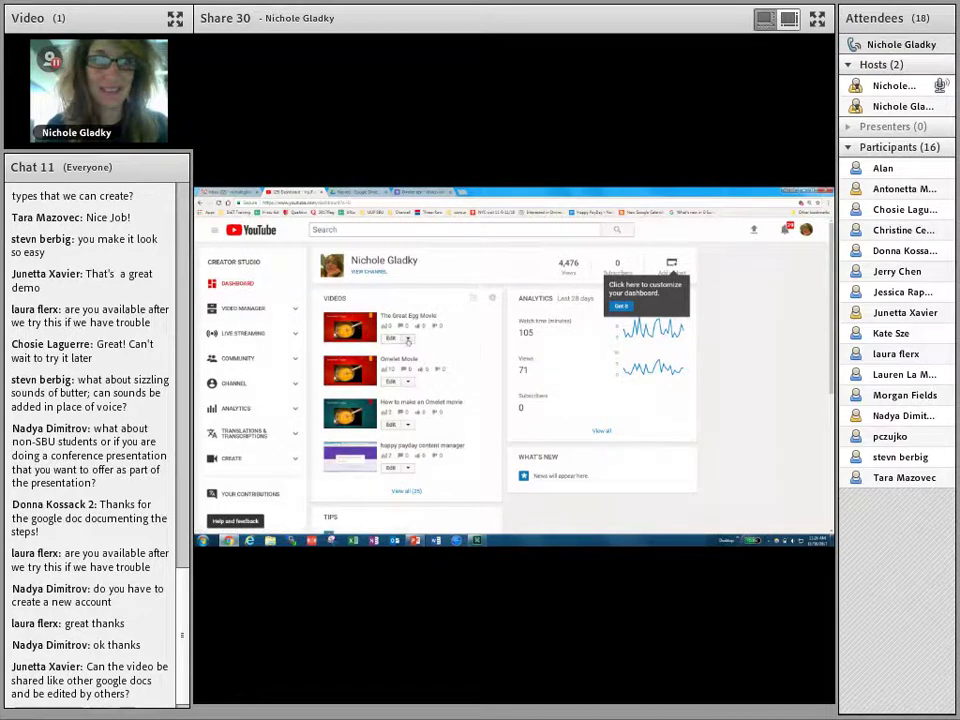
{"action": "left_click", "coordinate": [407, 340]}
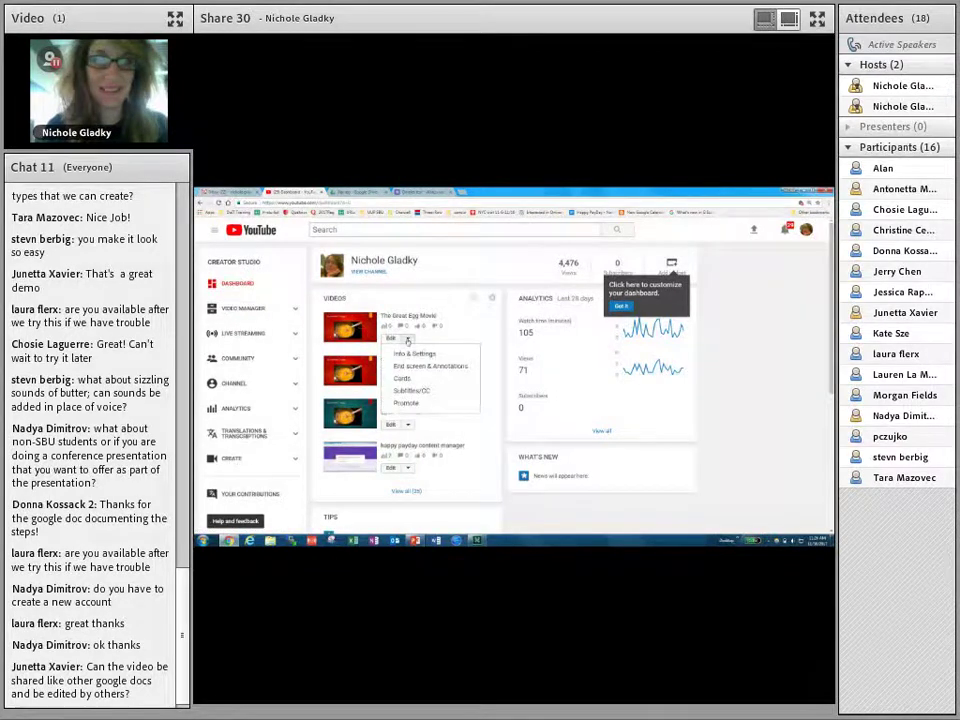
{"action": "left_click", "coordinate": [409, 391]}
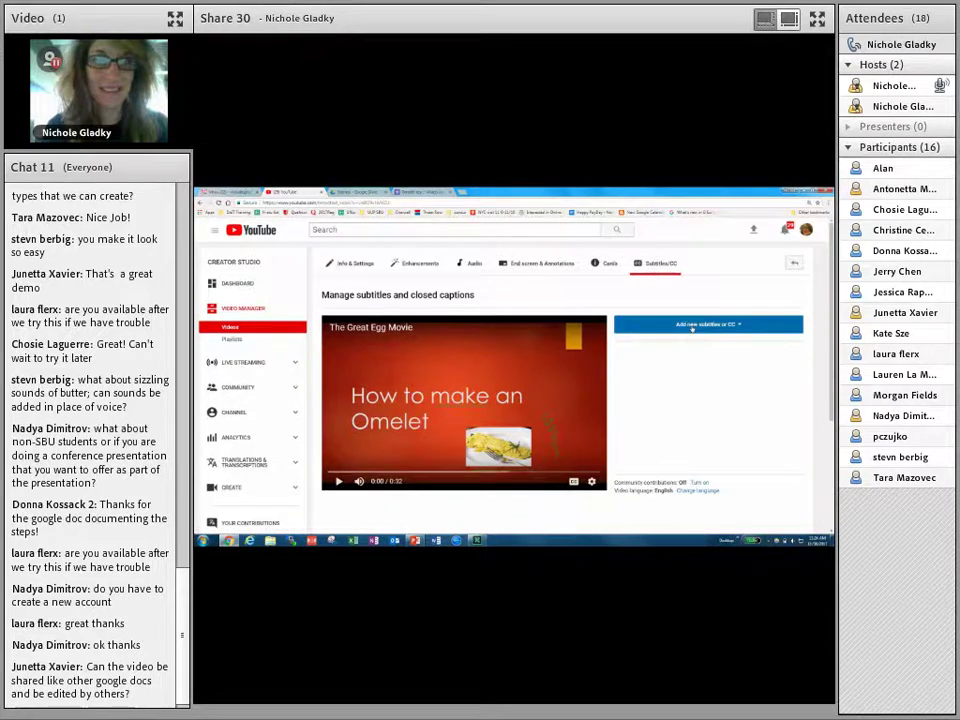
- Add new subtitles for the video with English as the language
{"action": "left_click", "coordinate": [691, 327]}
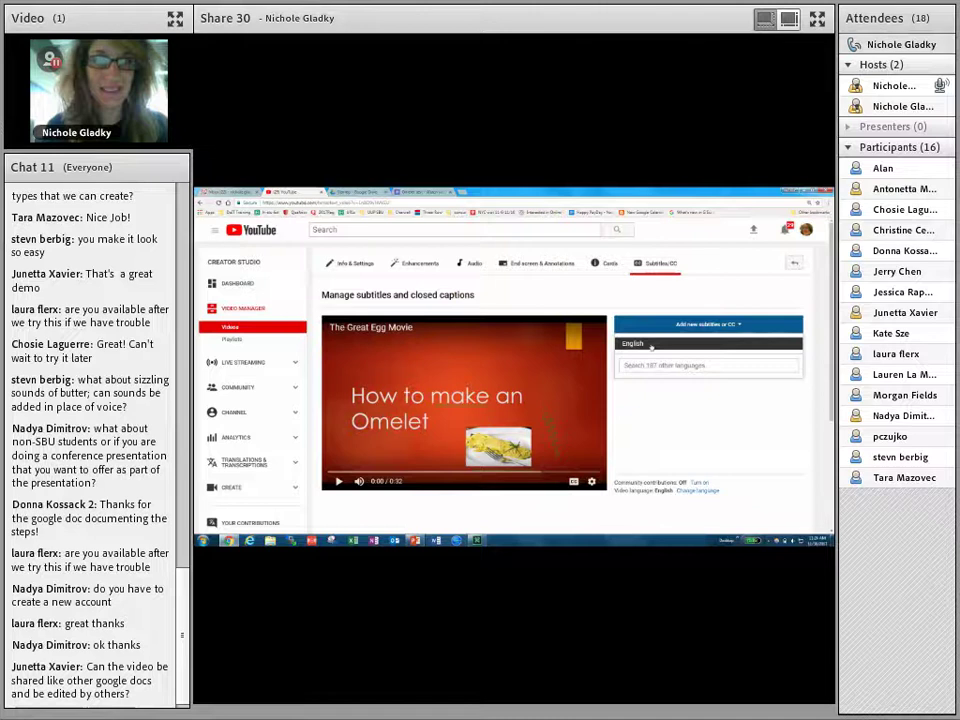
{"action": "left_click", "coordinate": [651, 345]}
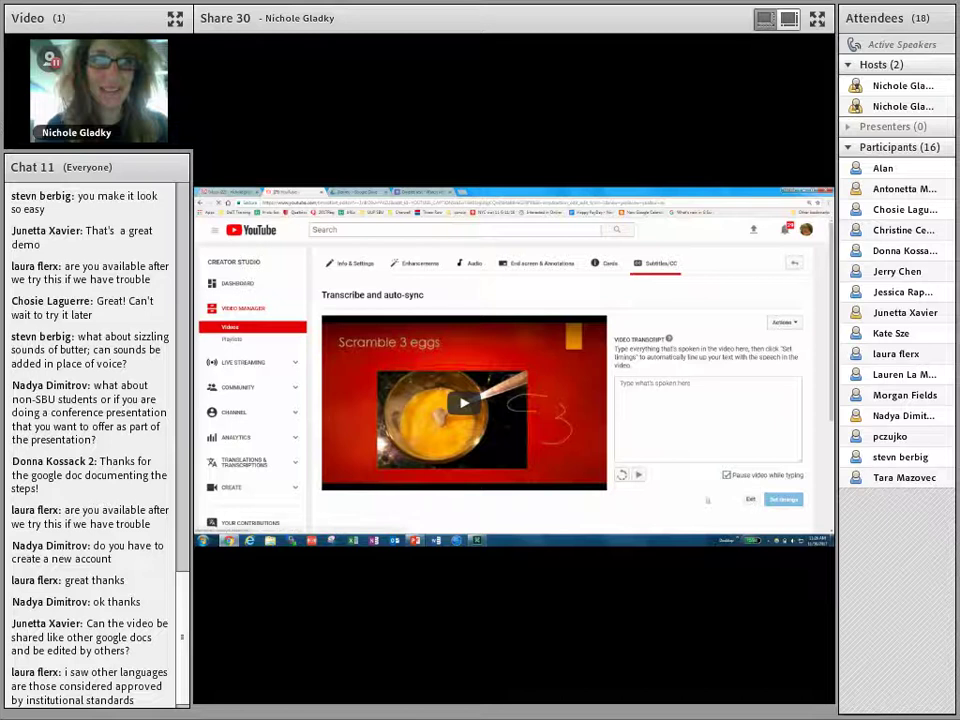
- Switch to the Omelet test form and scroll down to the embedded Omelet video
{"action": "left_click", "coordinate": [750, 499]}
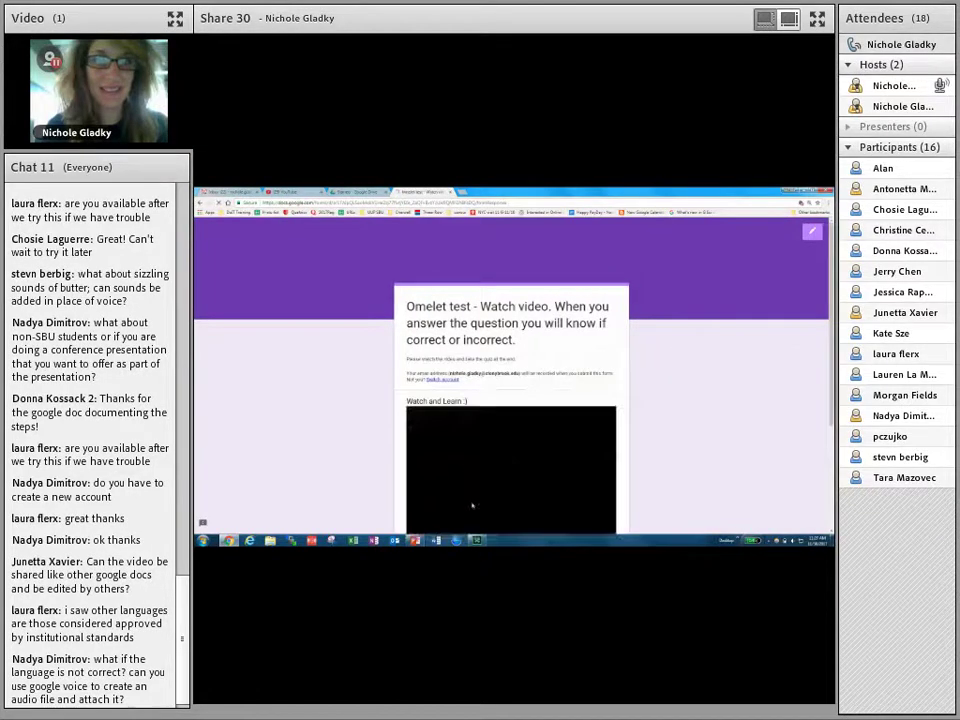
{"action": "scroll", "coordinate": [472, 505], "scroll_direction": "down", "scroll_amount": 4}
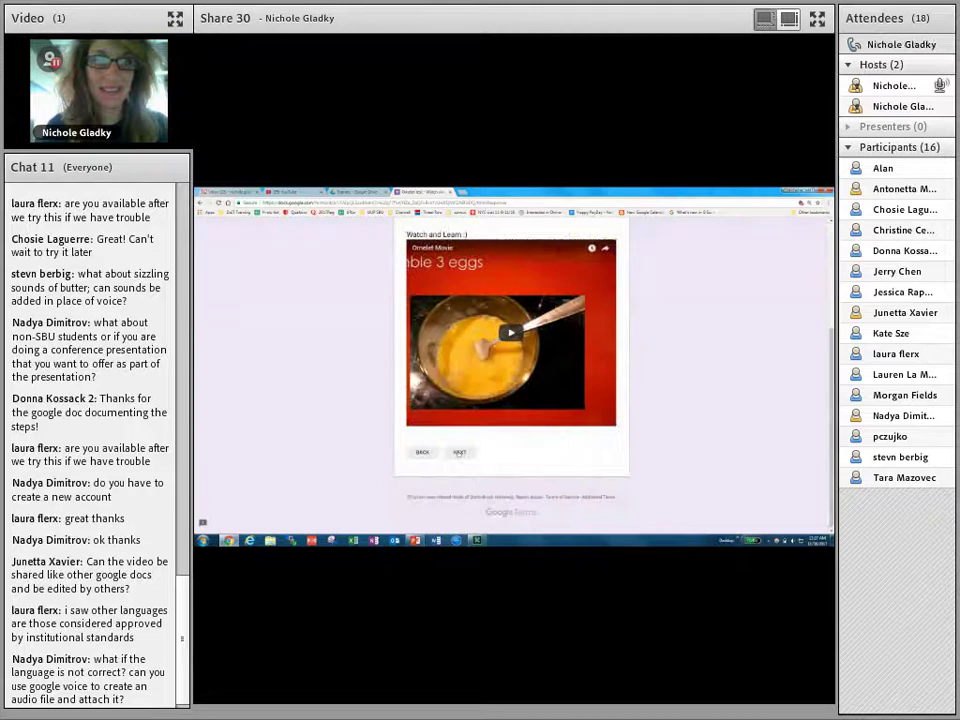
- Answer 'eggs' to the omelet ingredients question and submit the response
{"action": "left_click", "coordinate": [459, 452]}
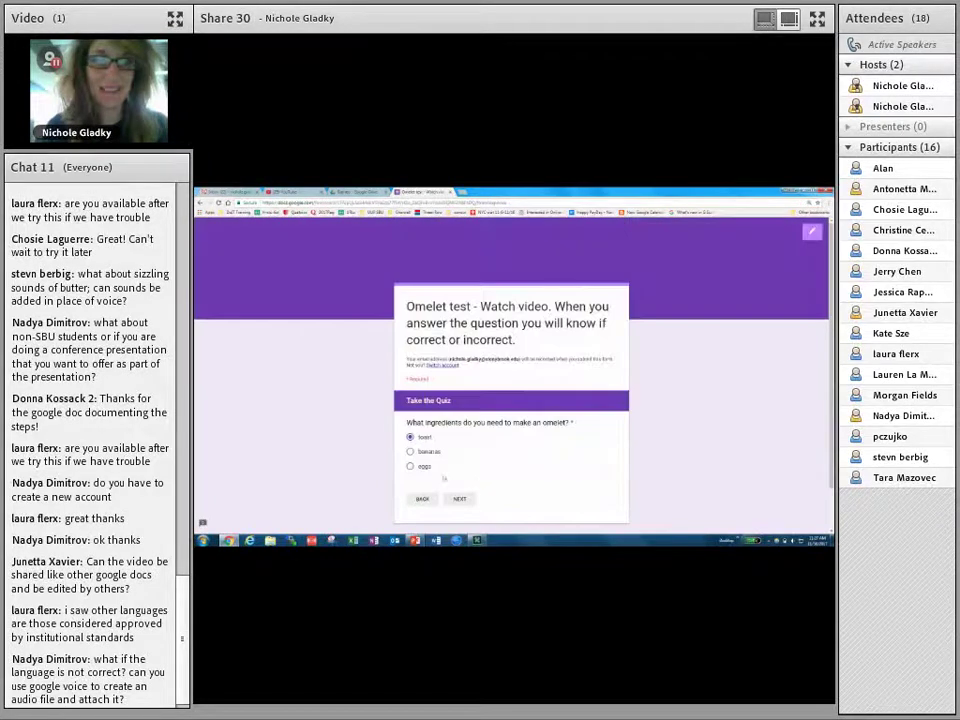
{"action": "left_click", "coordinate": [410, 466]}
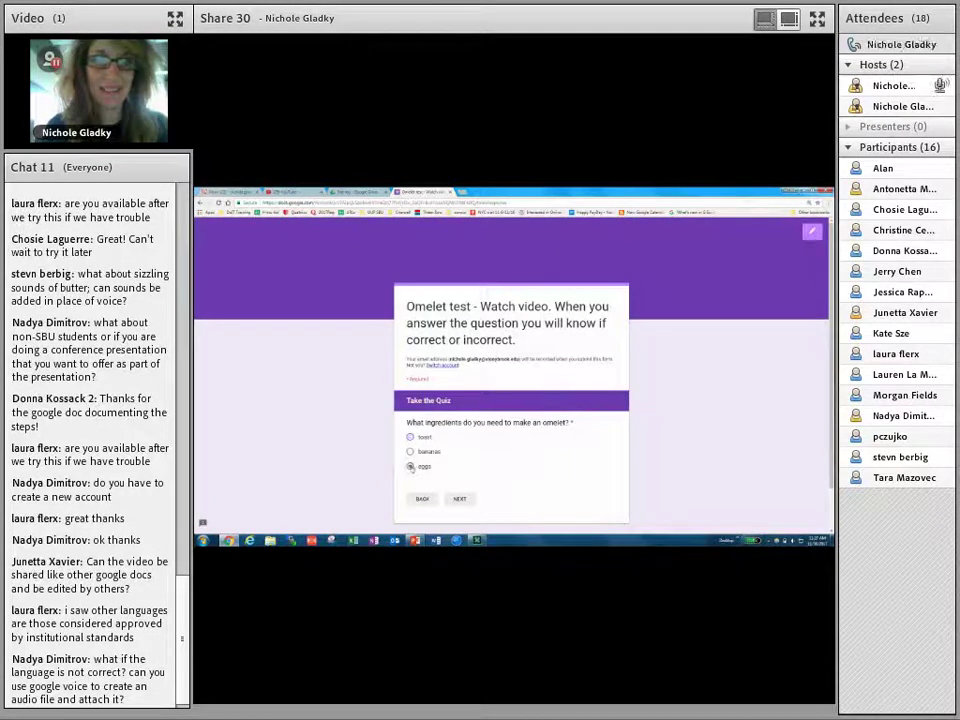
{"action": "left_click", "coordinate": [460, 499]}
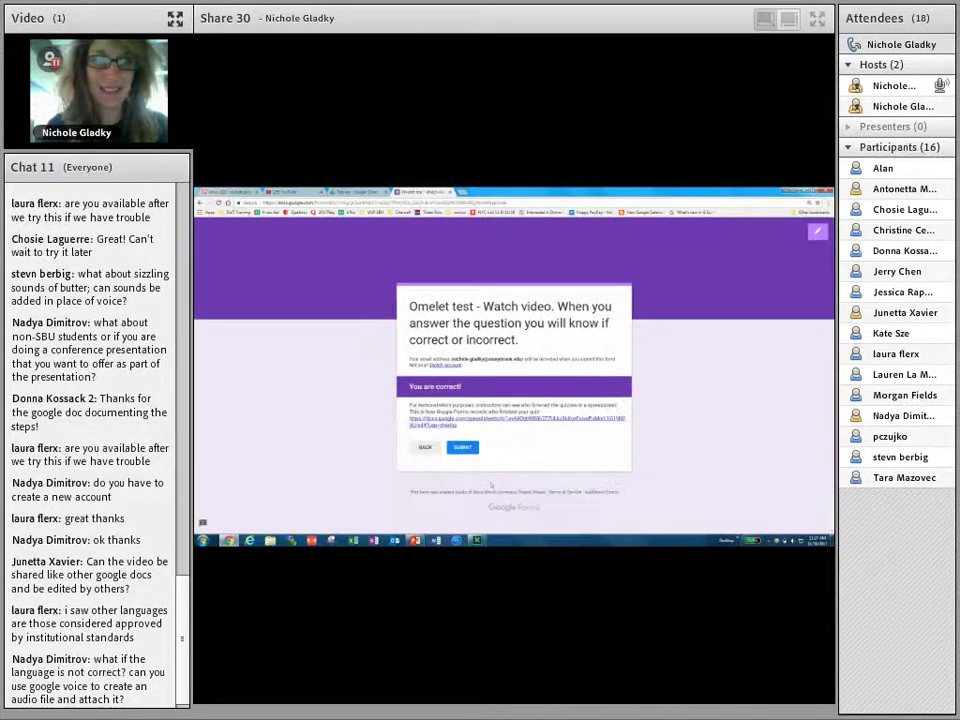
{"action": "left_click", "coordinate": [460, 452]}
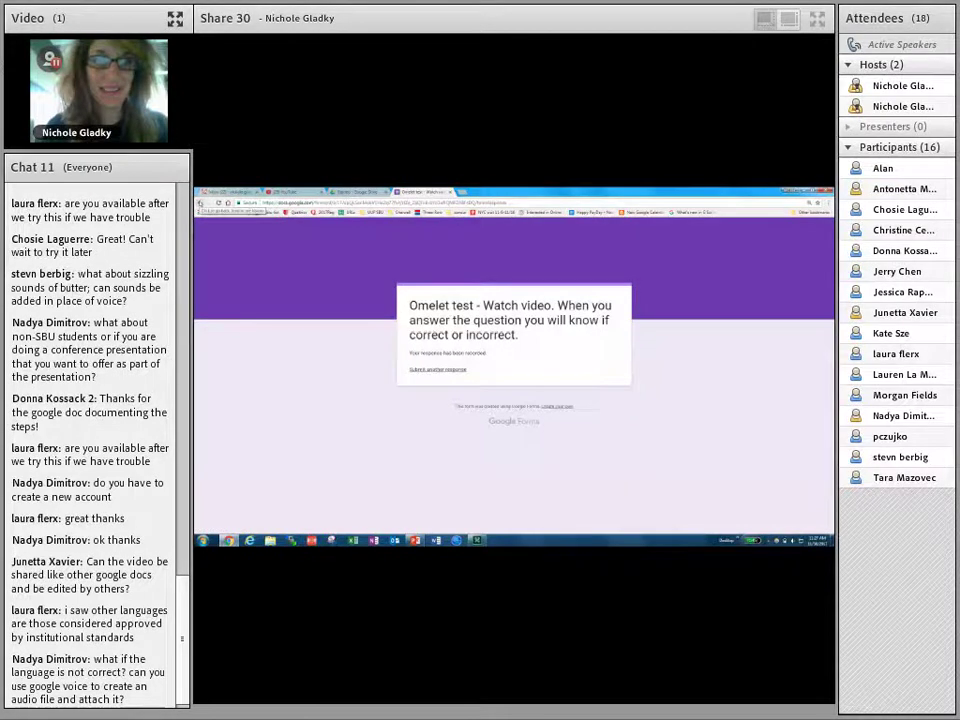
- Retake the quiz with 'eggs' to reach 'You are correct!', then open the responses spreadsheet
{"action": "left_click", "coordinate": [201, 203]}
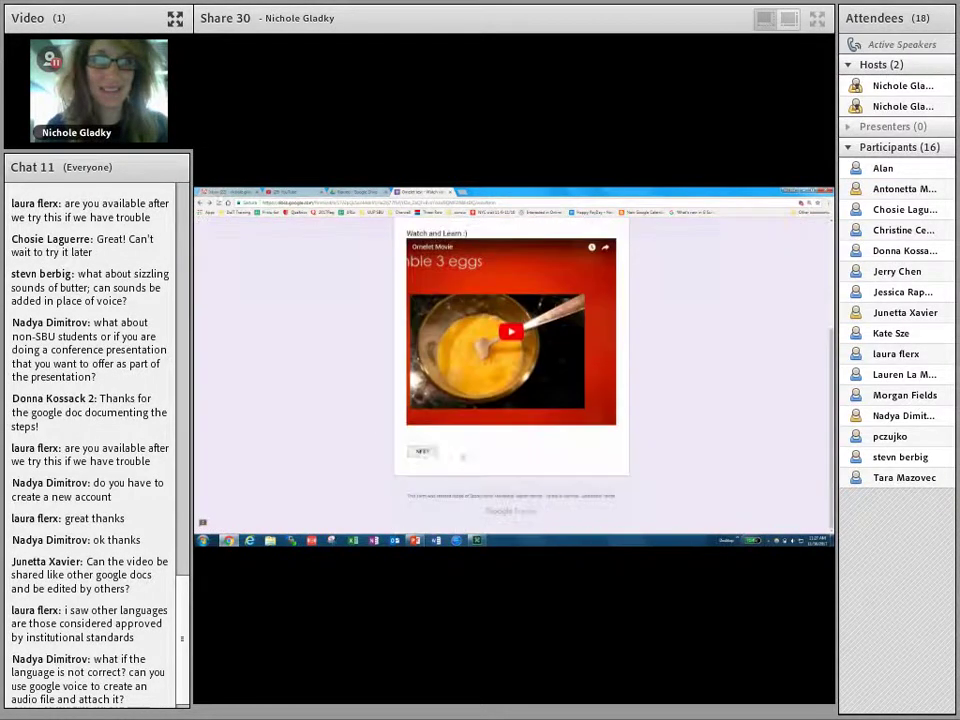
{"action": "left_click", "coordinate": [422, 451]}
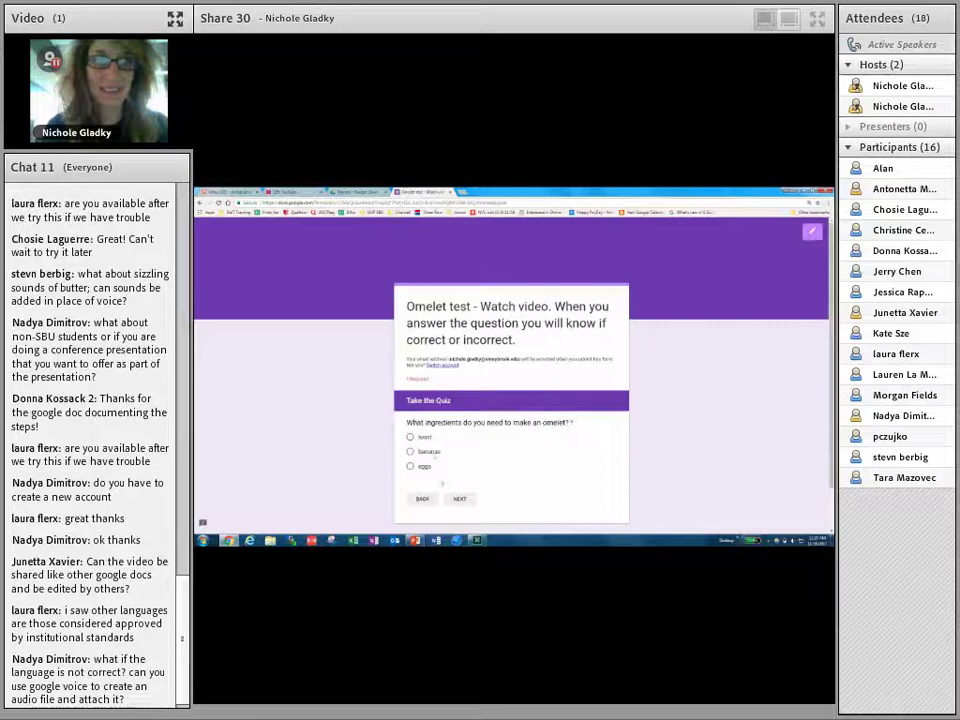
{"action": "left_click", "coordinate": [410, 466]}
{"action": "left_click", "coordinate": [459, 498]}
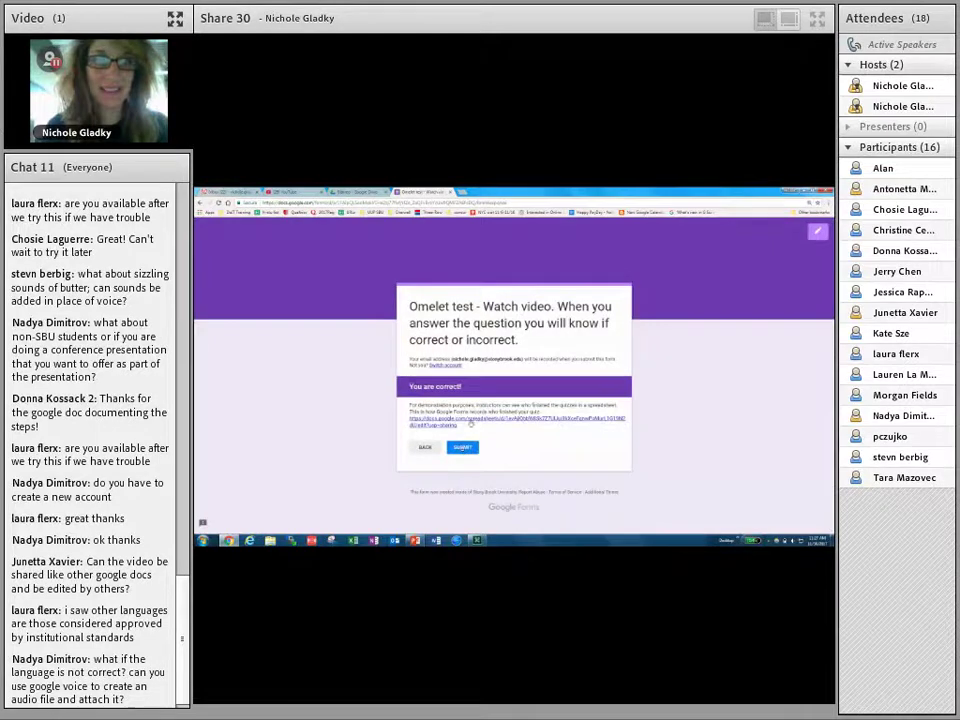
{"action": "left_click", "coordinate": [470, 424]}
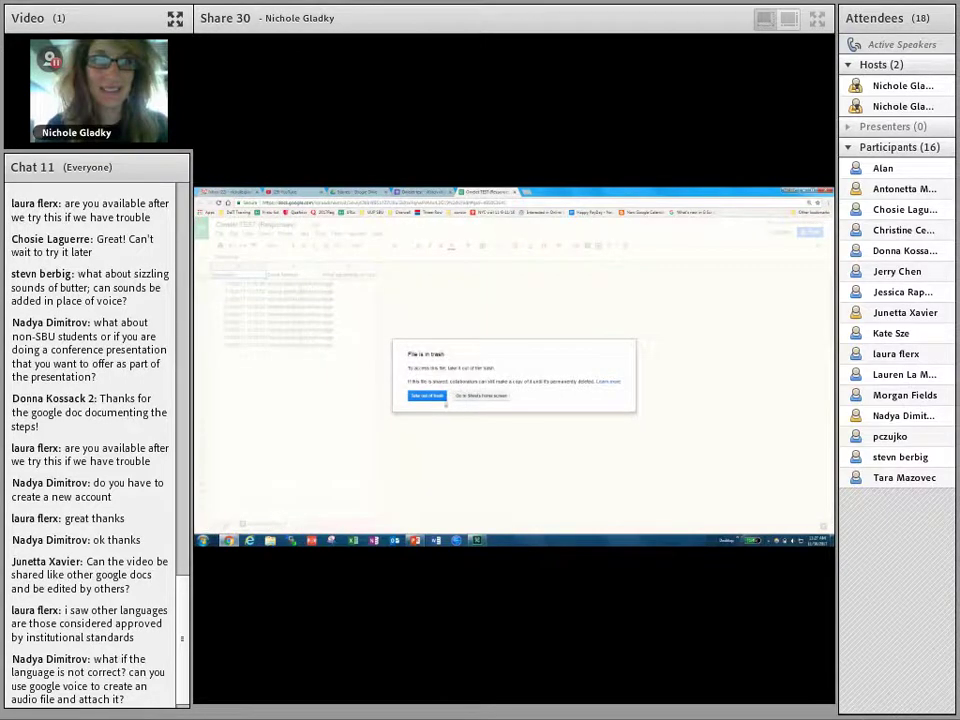
- Dismiss the 'File is in trash' notice to reveal the Omelet TEST (Responses) sheet's logged answers
{"action": "left_click", "coordinate": [438, 396]}
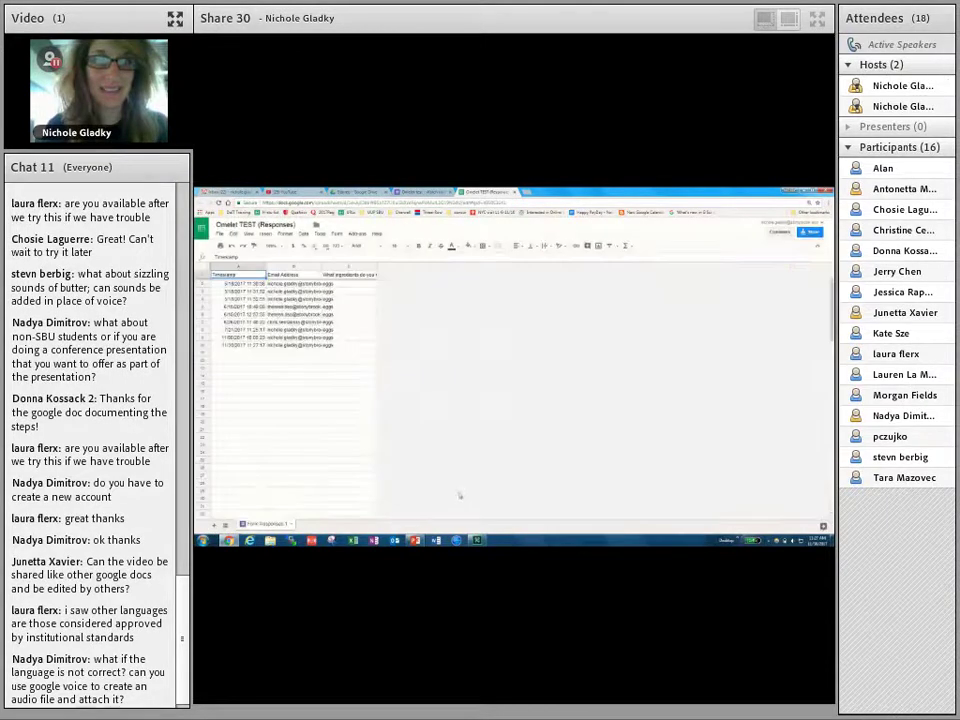